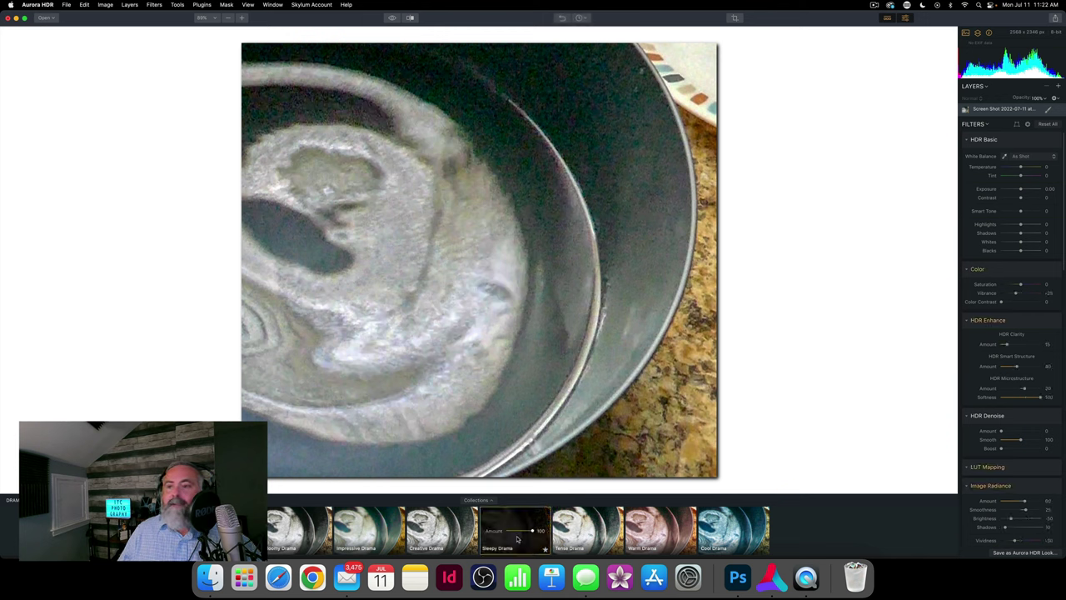
Apply the Sleepy Drama look, tuned with HDR Clarity 39, Contrast -13, Highlights -27, Shadows -63 and Blacks -68
click(516, 534)
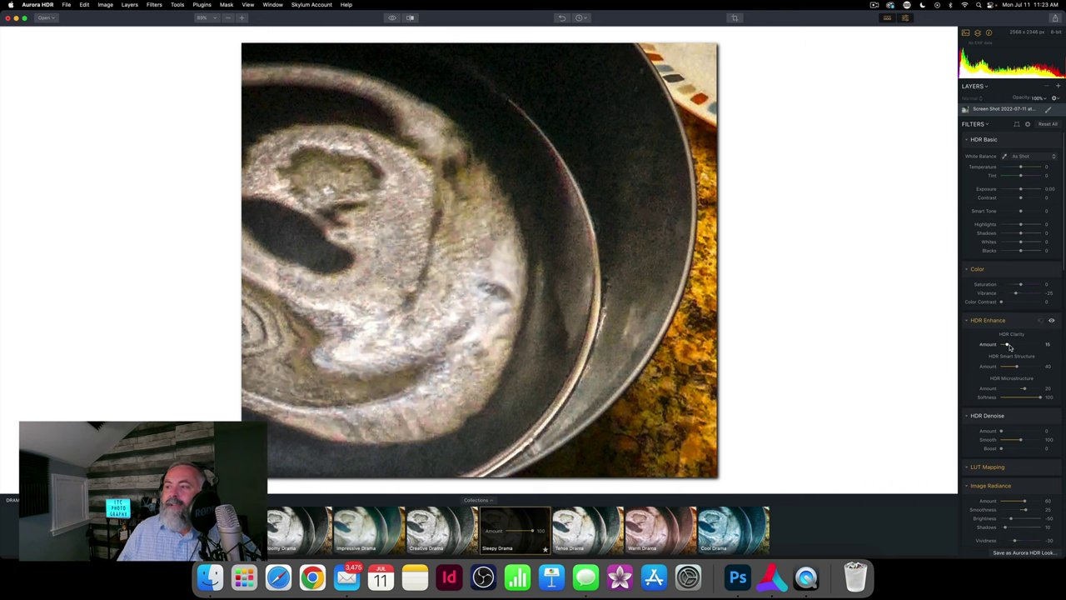
drag(1007, 344, 1016, 345)
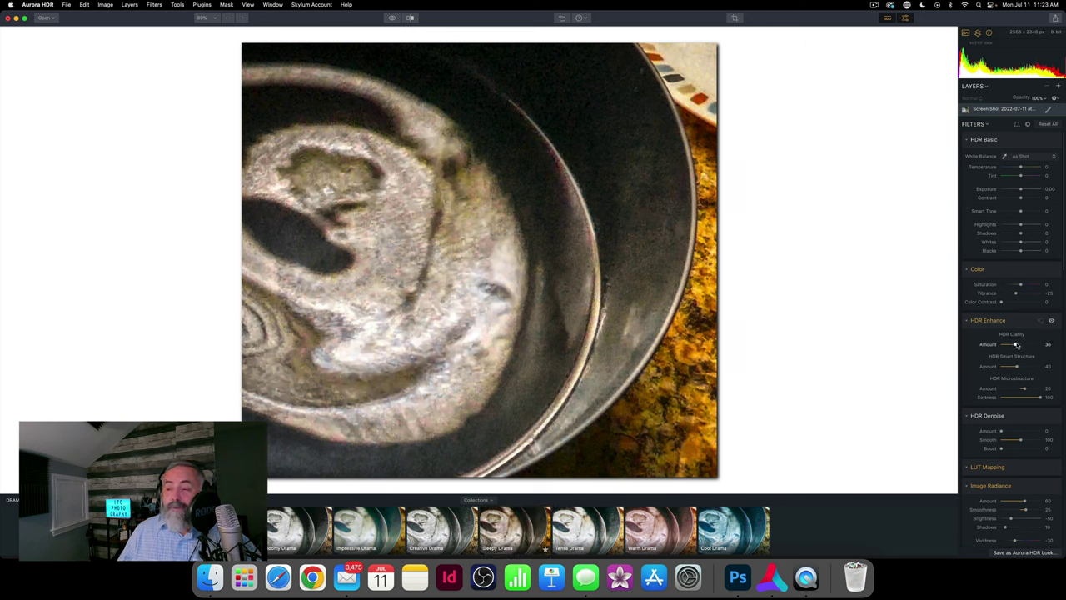
drag(1016, 345, 1017, 345)
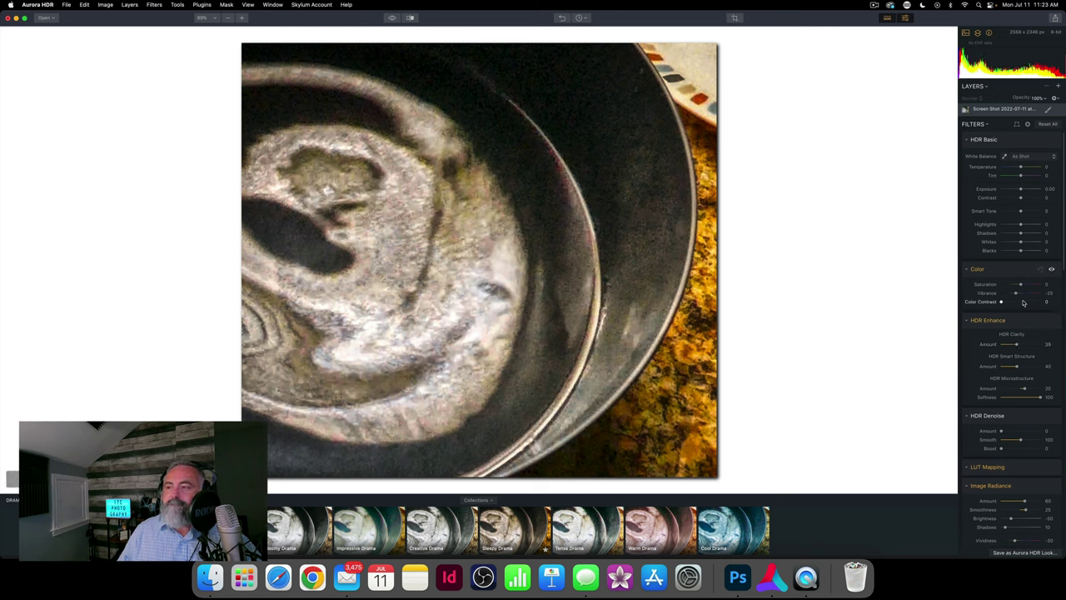
drag(1021, 253, 1021, 199)
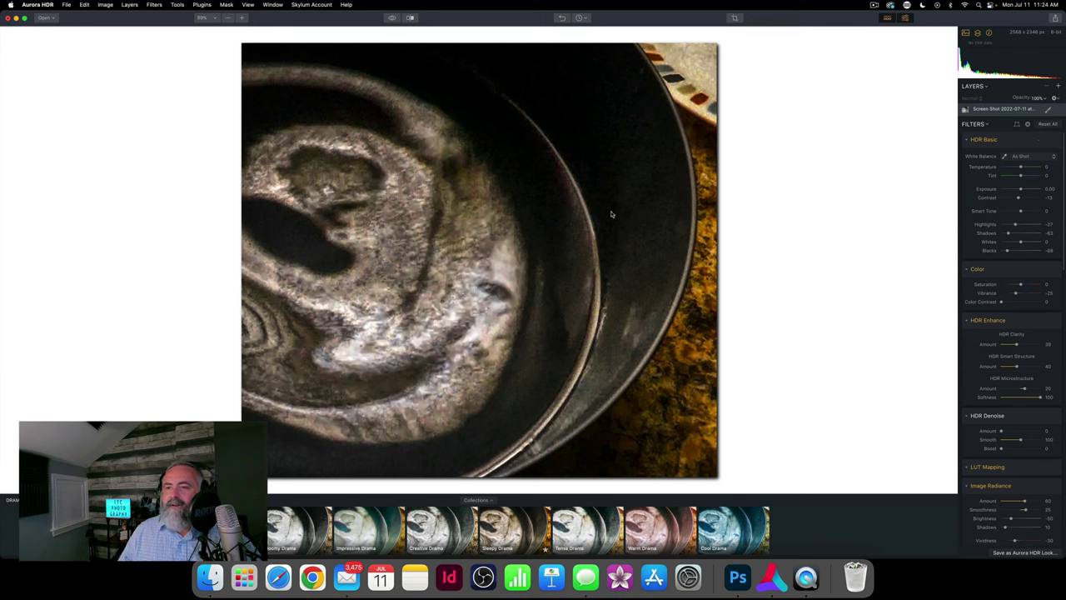
Mask the look onto the small half face at the can lid's right rim with a size 31 brush and set Contrast to -31
click(1049, 110)
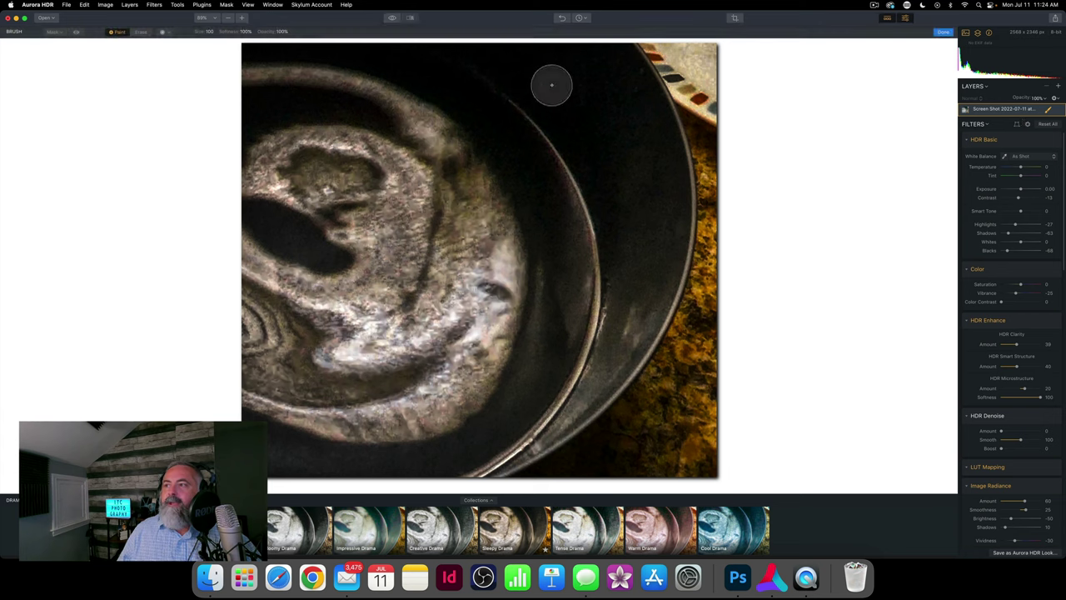
click(167, 32)
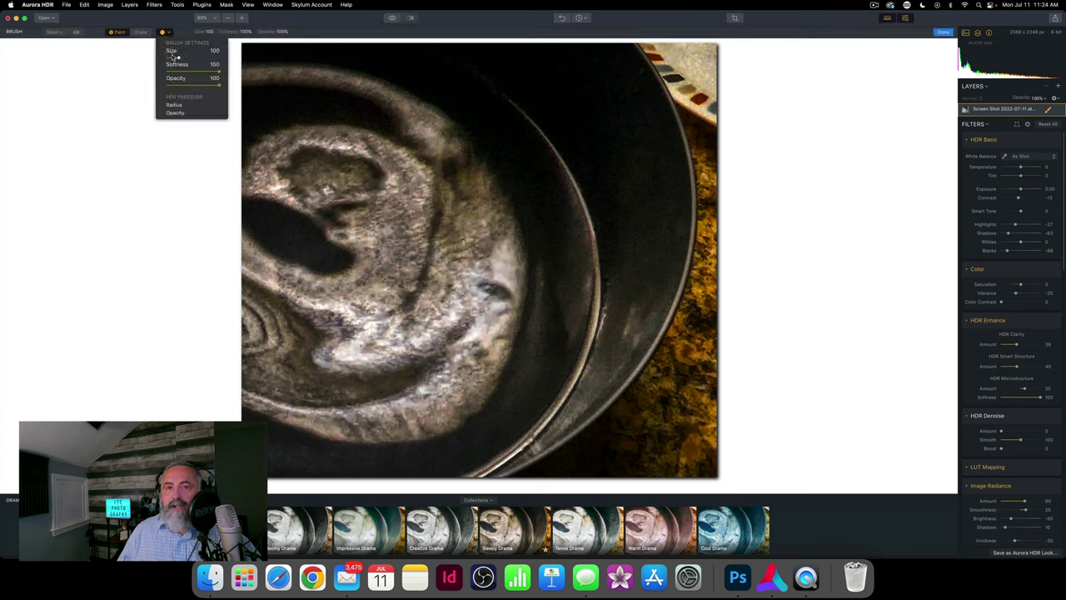
click(167, 56)
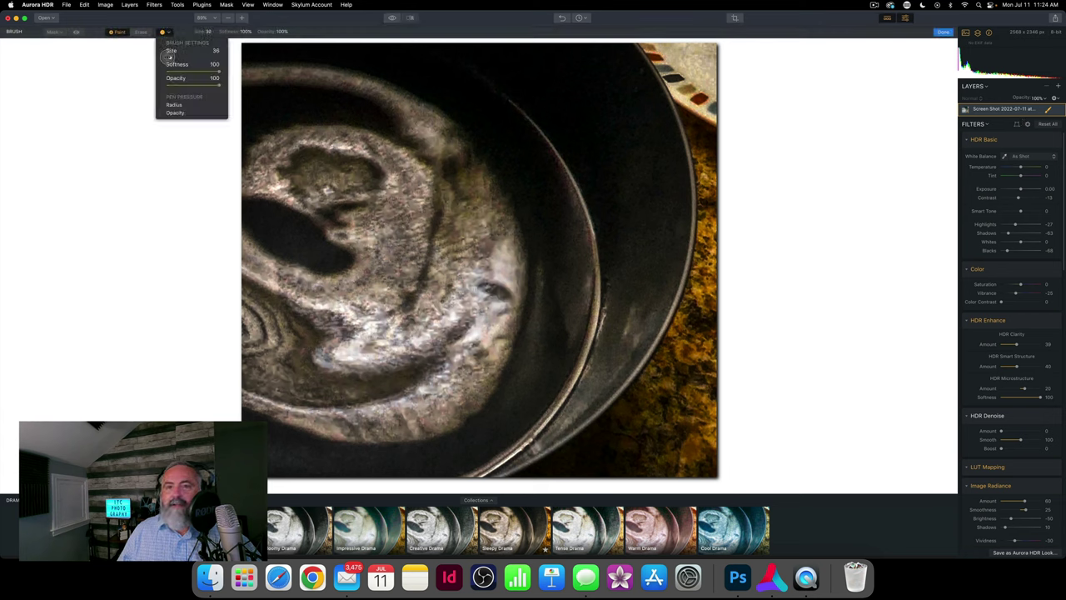
drag(169, 56, 167, 57)
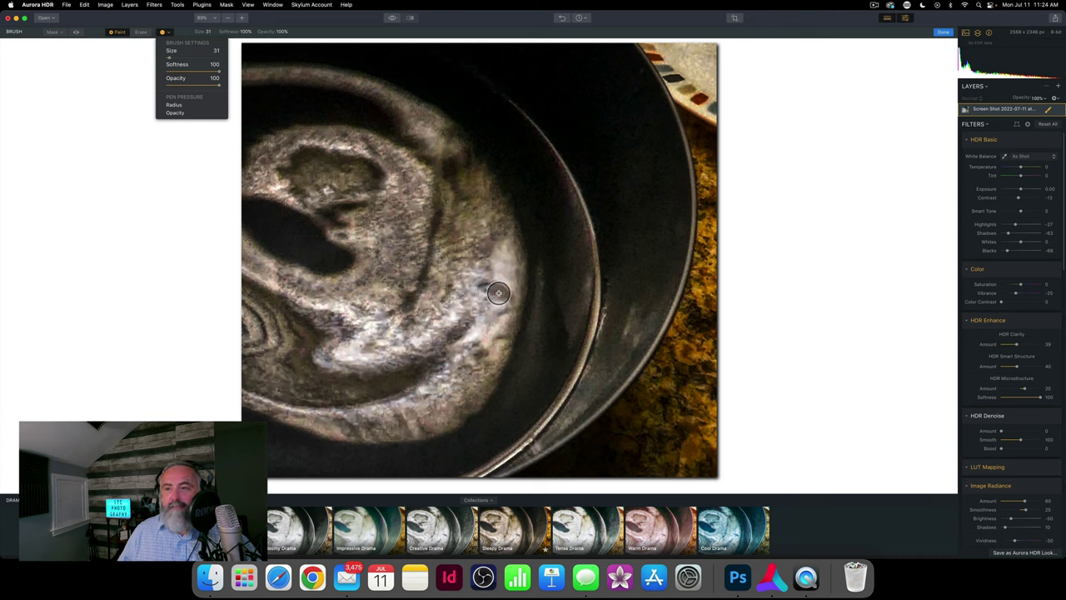
click(520, 242)
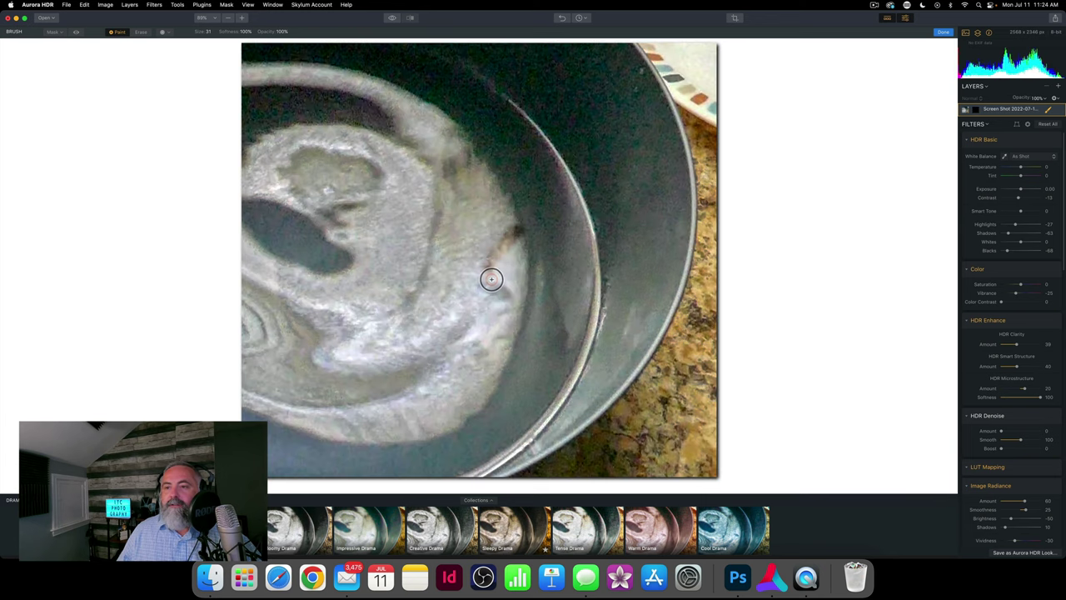
mouse_move(492, 279)
mouse_down()
mouse_move(509, 371)
mouse_move(530, 293)
mouse_move(527, 244)
mouse_move(490, 301)
mouse_move(499, 296)
mouse_move(490, 306)
mouse_move(503, 349)
mouse_move(490, 314)
mouse_move(517, 313)
mouse_move(511, 327)
mouse_move(500, 318)
mouse_move(522, 267)
mouse_move(510, 335)
mouse_move(525, 286)
mouse_move(527, 307)
mouse_move(506, 360)
mouse_move(487, 322)
mouse_move(497, 273)
mouse_move(484, 288)
mouse_move(487, 295)
mouse_move(523, 240)
mouse_move(523, 293)
mouse_move(509, 324)
mouse_move(493, 329)
mouse_move(497, 293)
mouse_move(520, 250)
mouse_move(525, 294)
mouse_move(500, 348)
mouse_move(488, 309)
mouse_up()
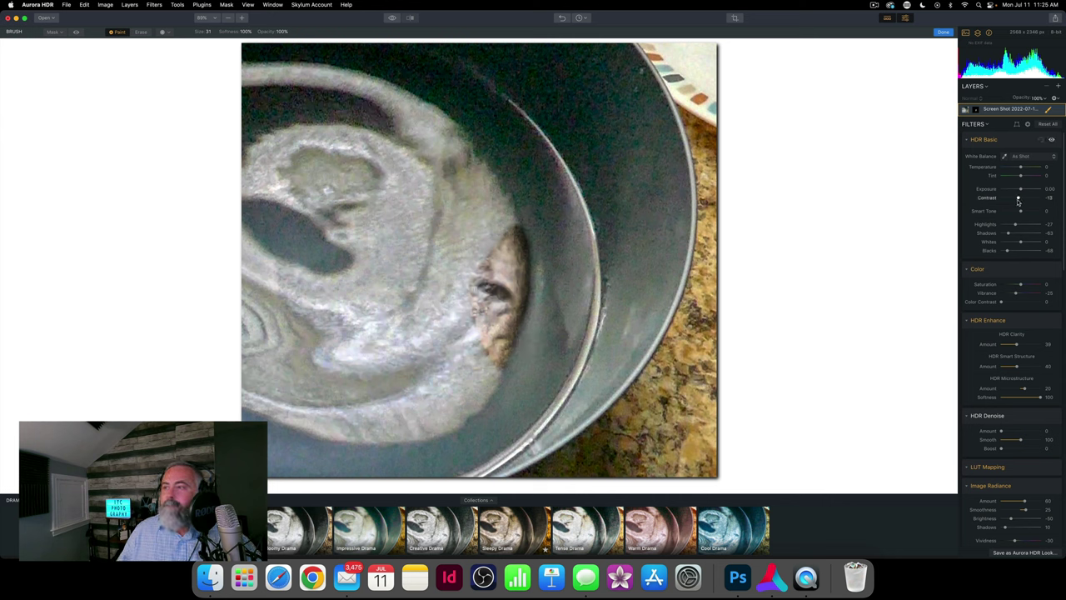
drag(1020, 198, 1015, 198)
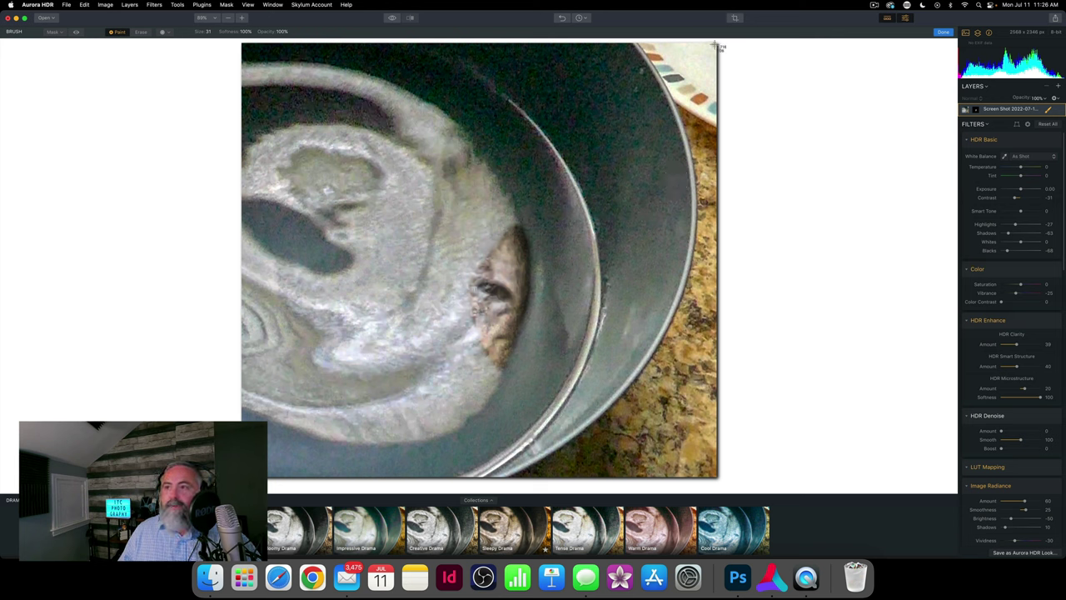
Capture the whole picture area as a screenshot and bring it into Photoshop
drag(714, 43, 243, 478)
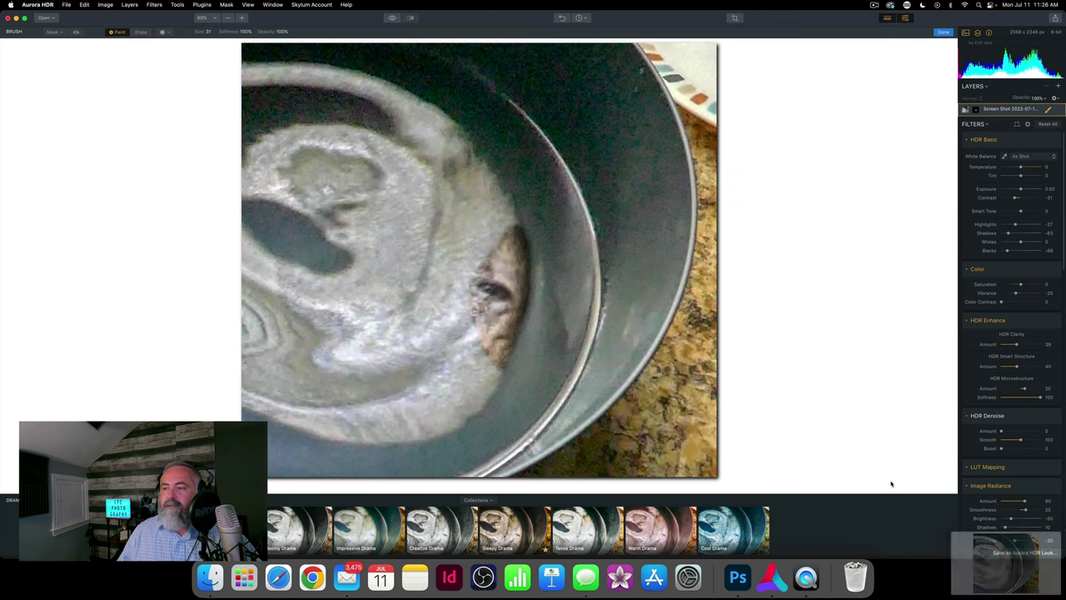
click(738, 579)
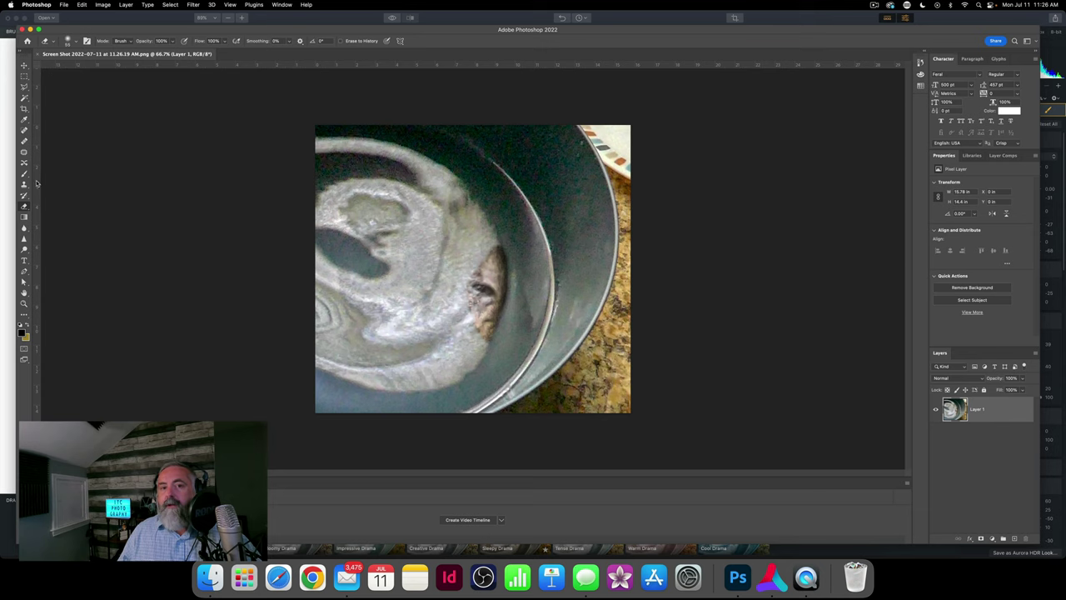
Rotate the layer about -9.3° and move it so the half face's centreline meets a new vertical guide at mid-canvas
drag(37, 185, 474, 165)
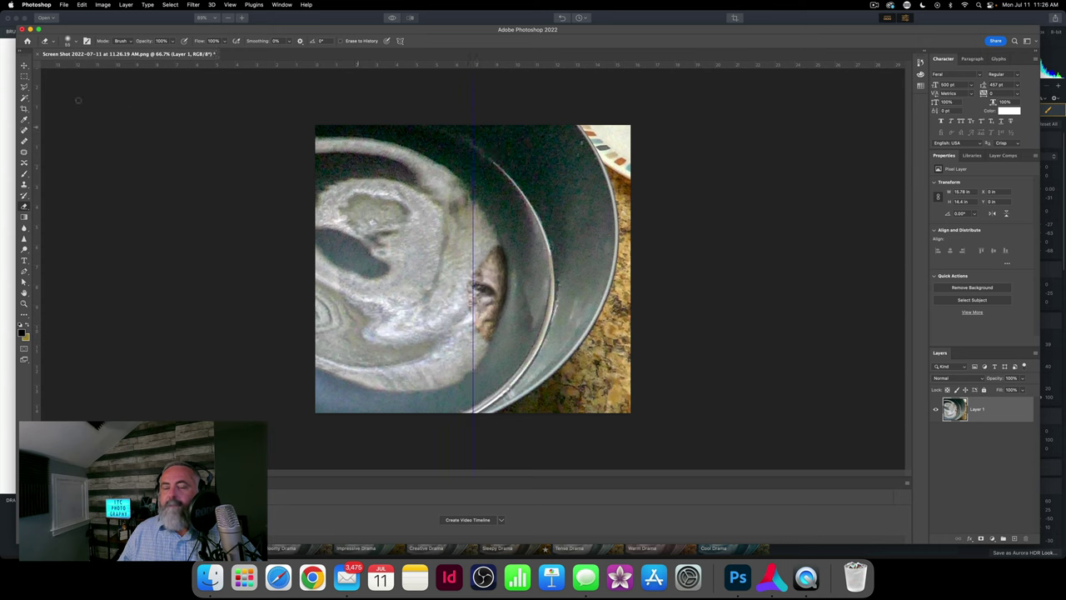
click(24, 65)
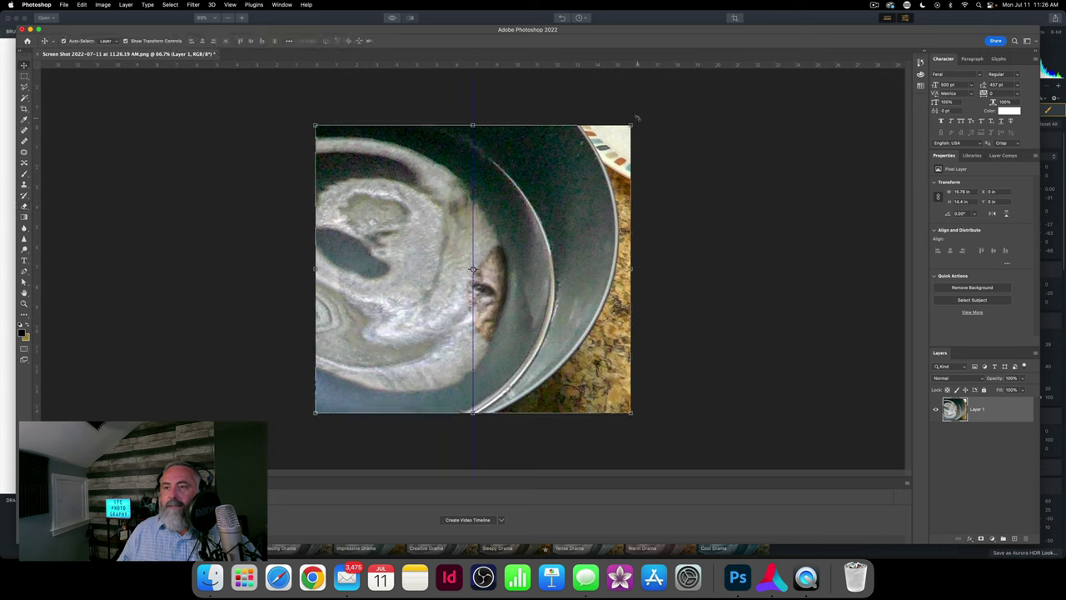
drag(636, 117, 606, 98)
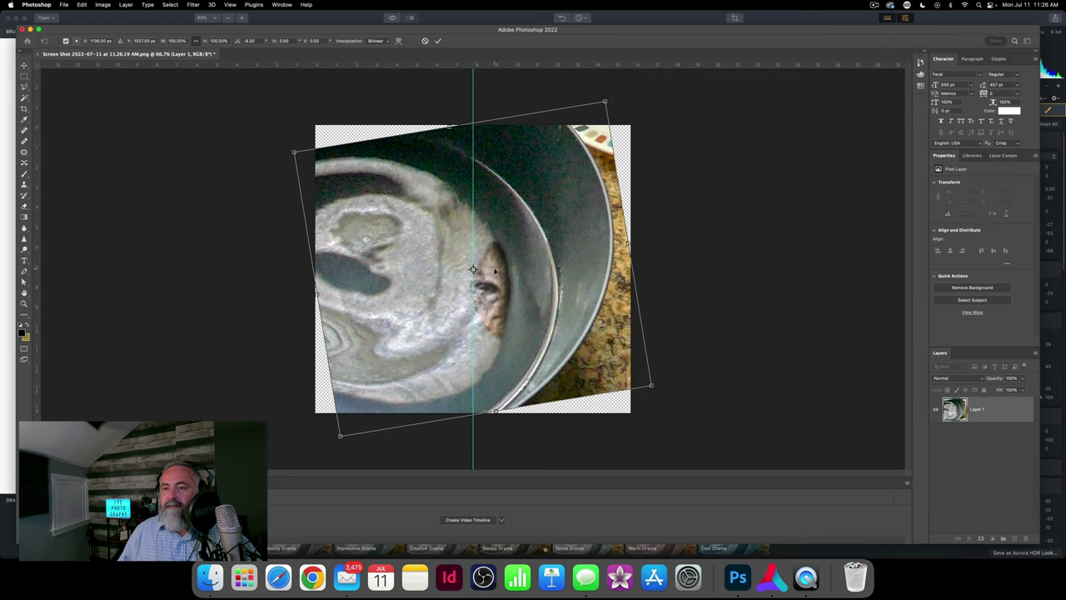
drag(495, 271, 465, 261)
scroll(464, 261, up, 3)
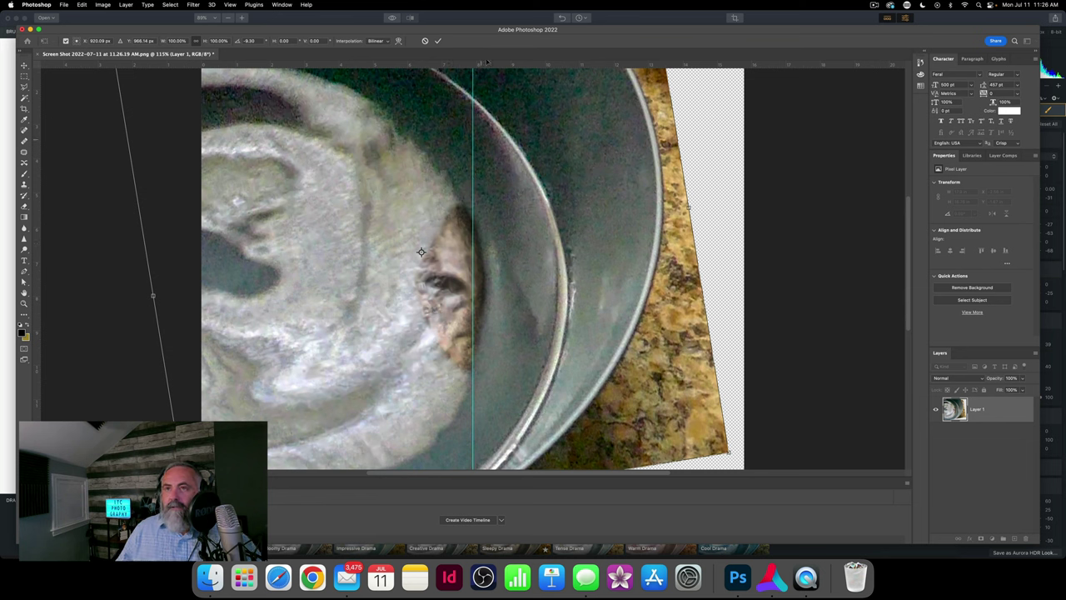
click(438, 40)
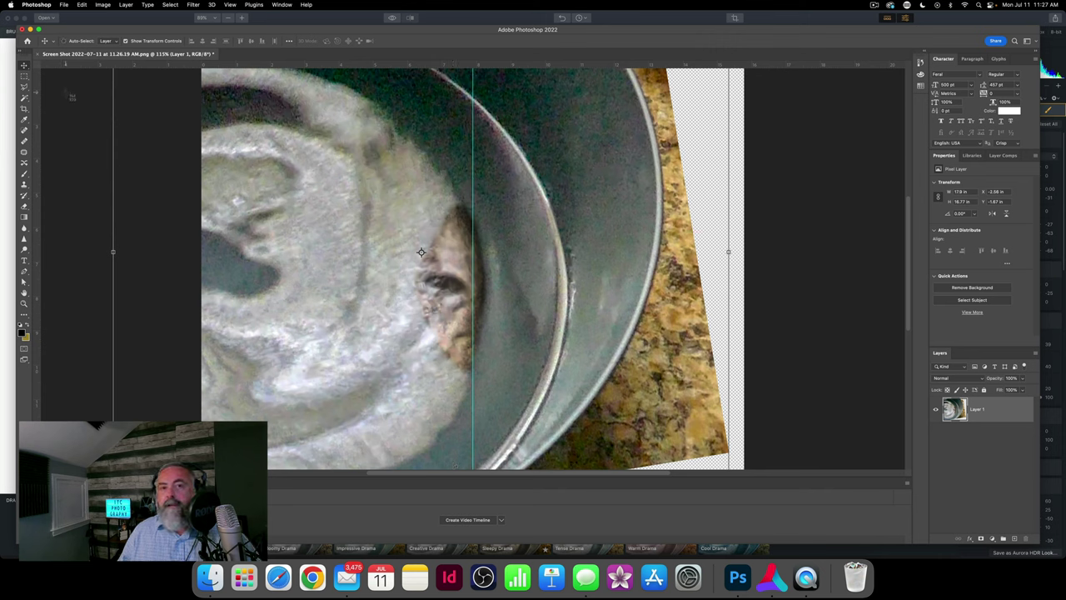
Copy a rectangle about 6.2 by 9.7 in around the half face, ending at the guide, to a new layer
click(24, 76)
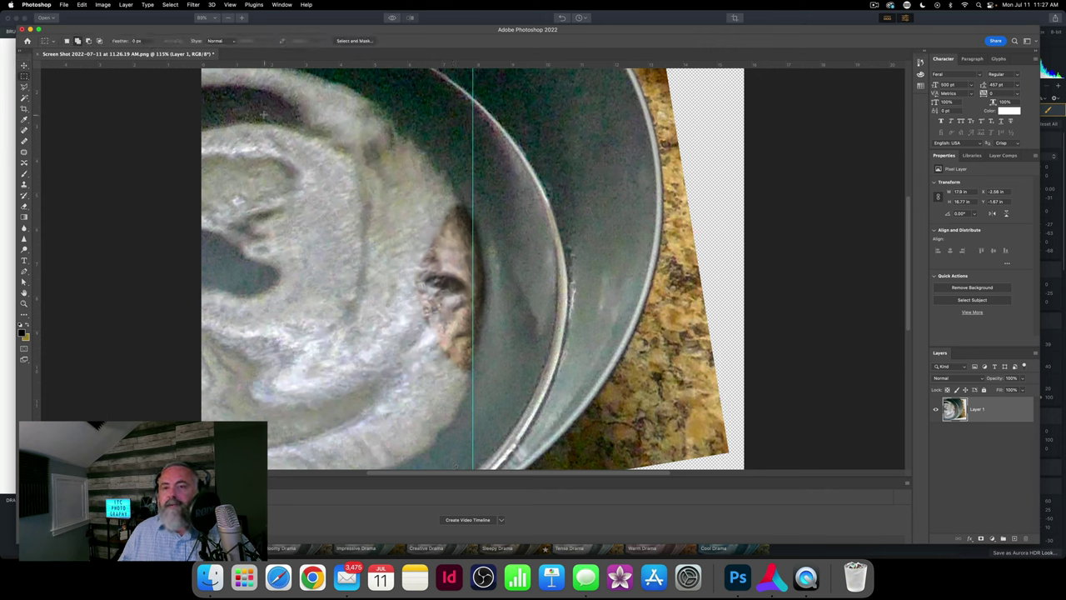
drag(261, 111, 473, 444)
right_click(399, 265)
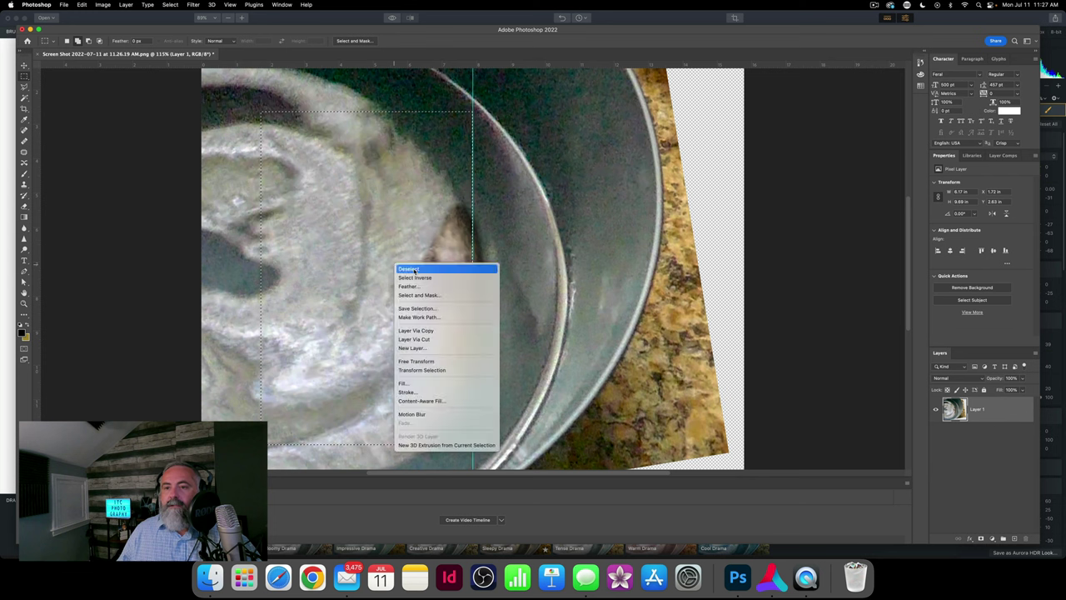
click(419, 332)
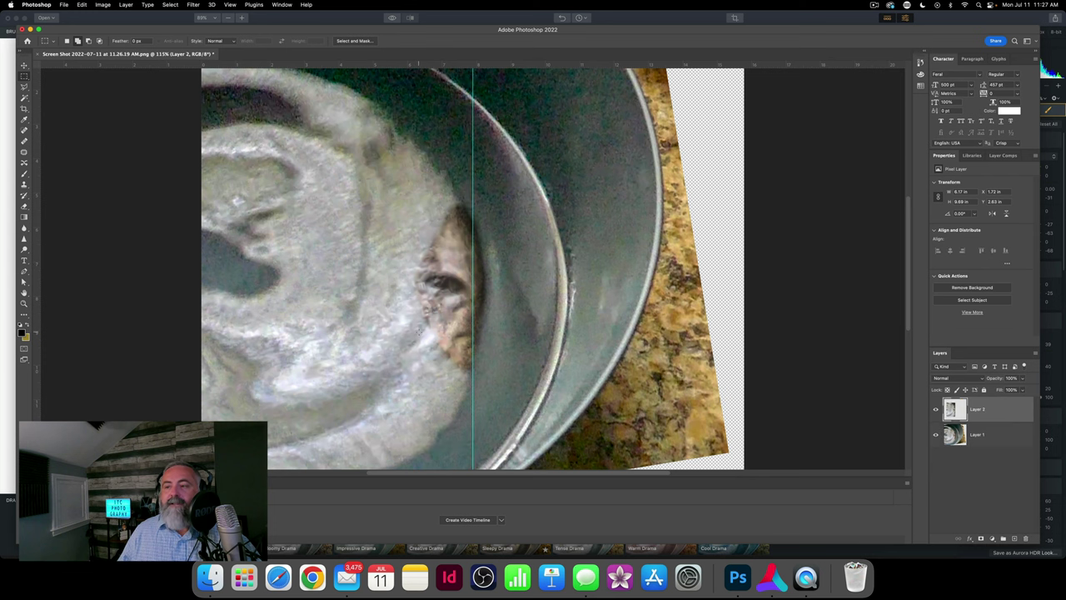
Flip the copied layer horizontally and place it against the guide's other side to complete a symmetrical face
click(23, 65)
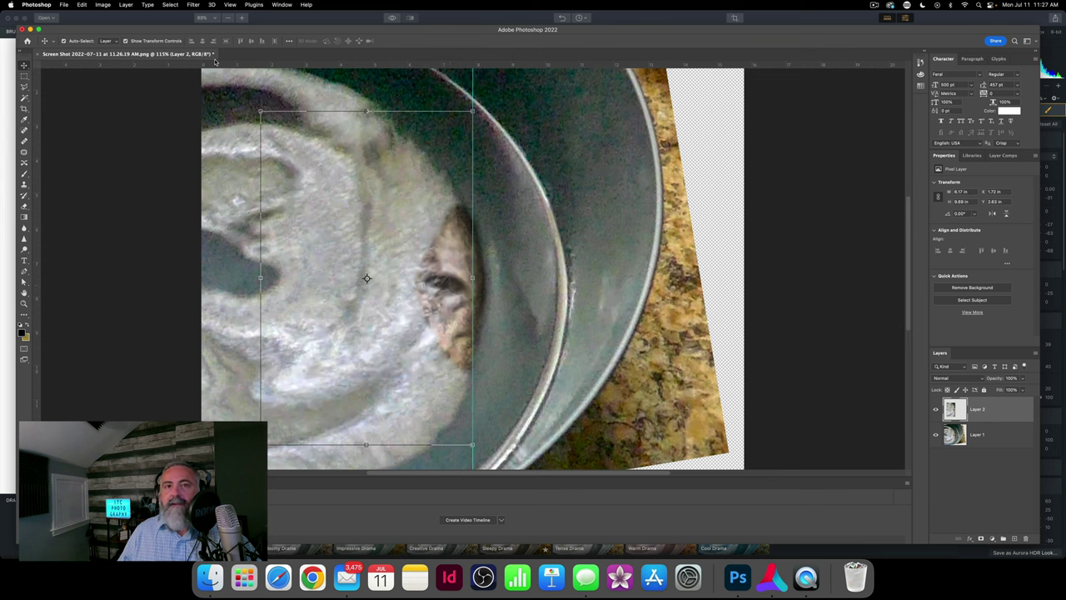
click(81, 4)
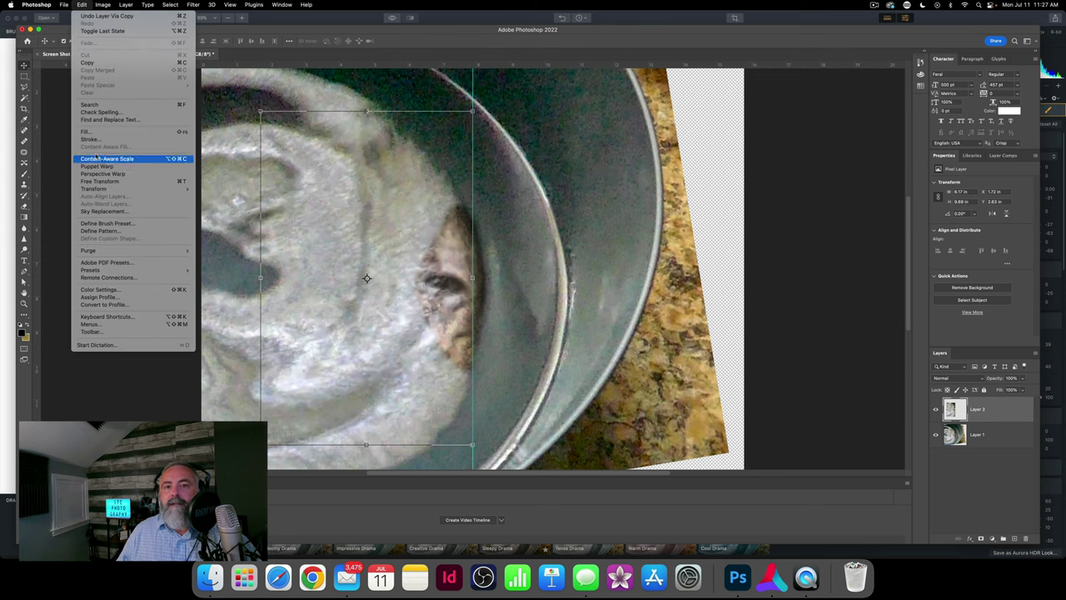
mouse_move(96, 191)
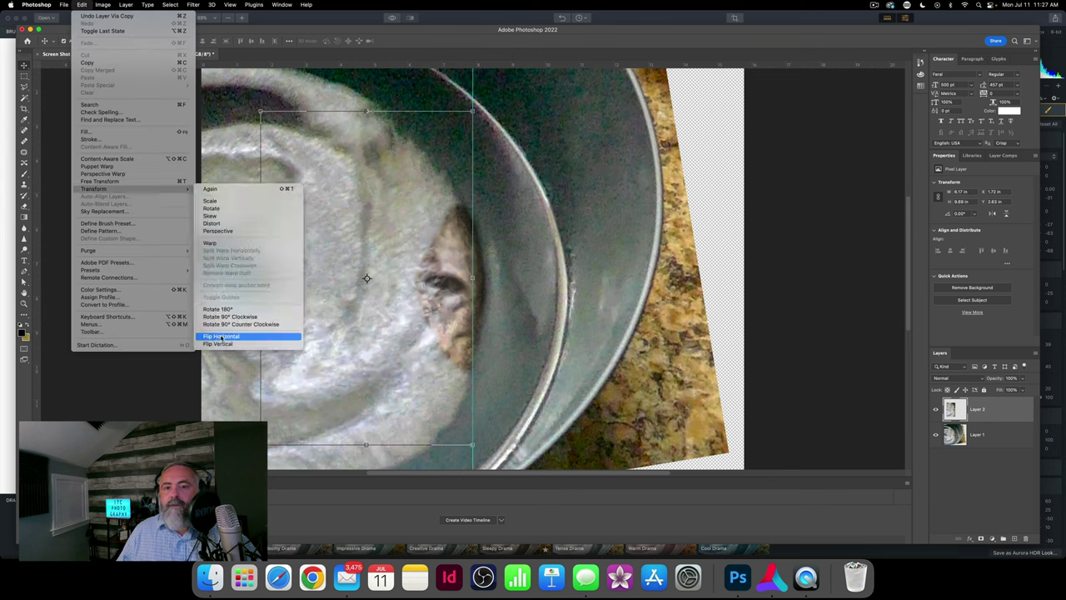
click(221, 337)
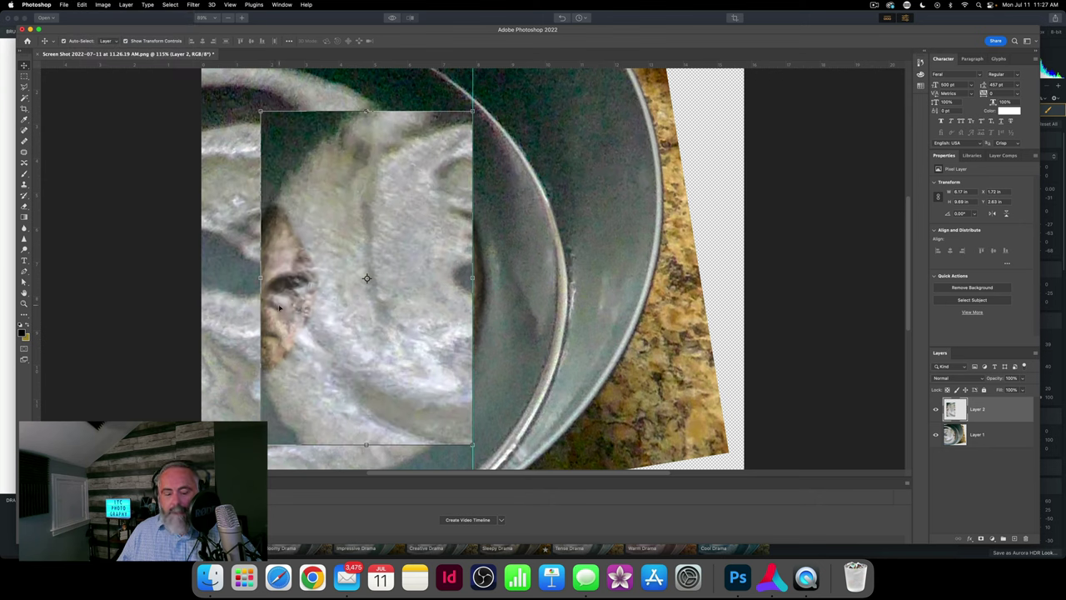
drag(283, 308, 496, 305)
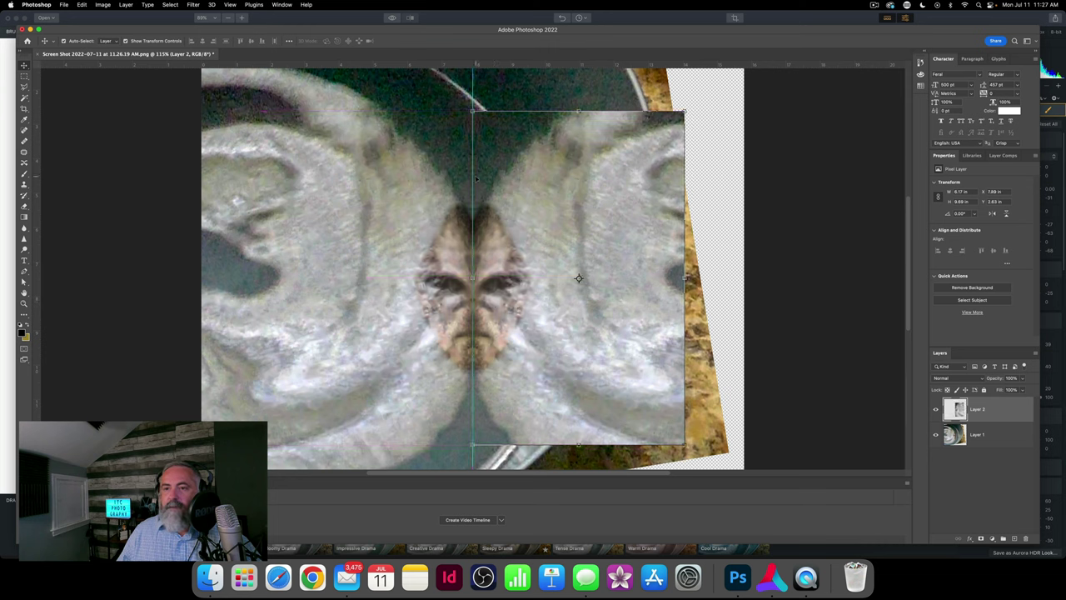
click(787, 106)
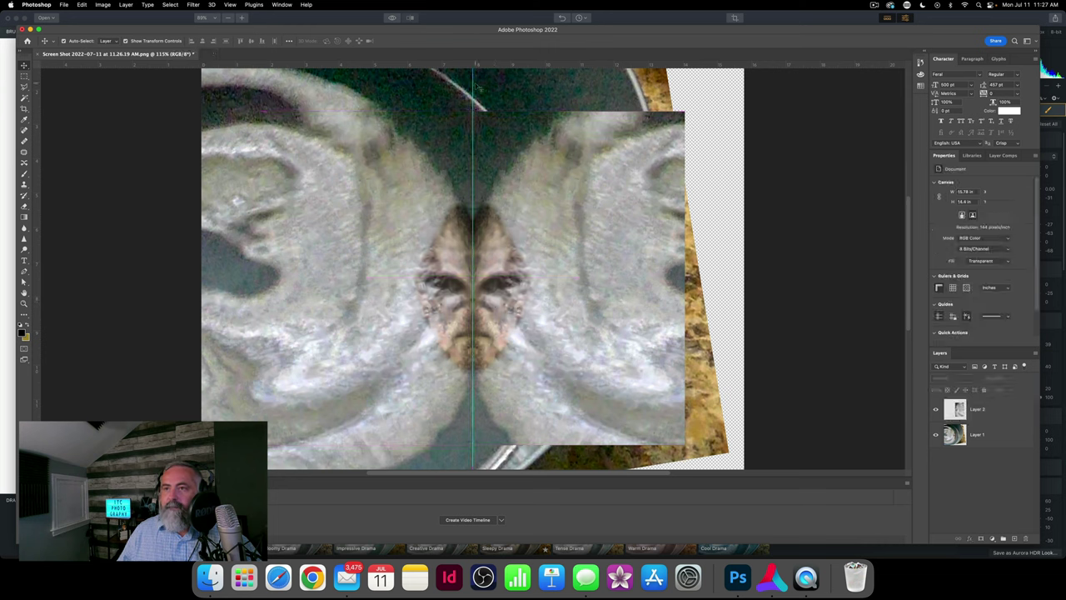
Hide the guide, merge the mirrored half down into the base layer, and shift the merged layer slightly up and left
key(super+semicolon)
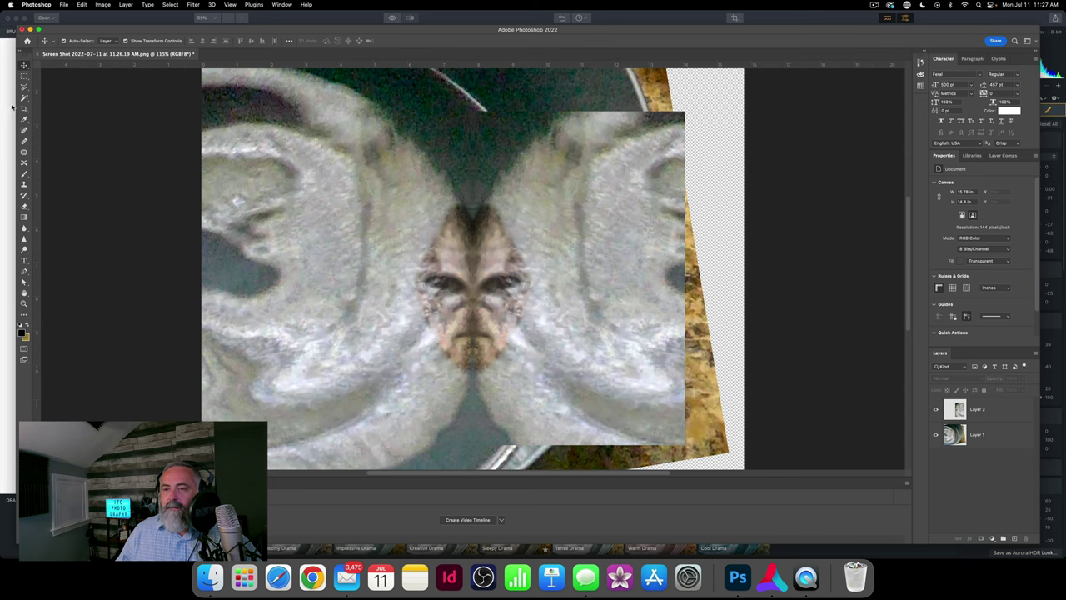
click(996, 413)
right_click(996, 413)
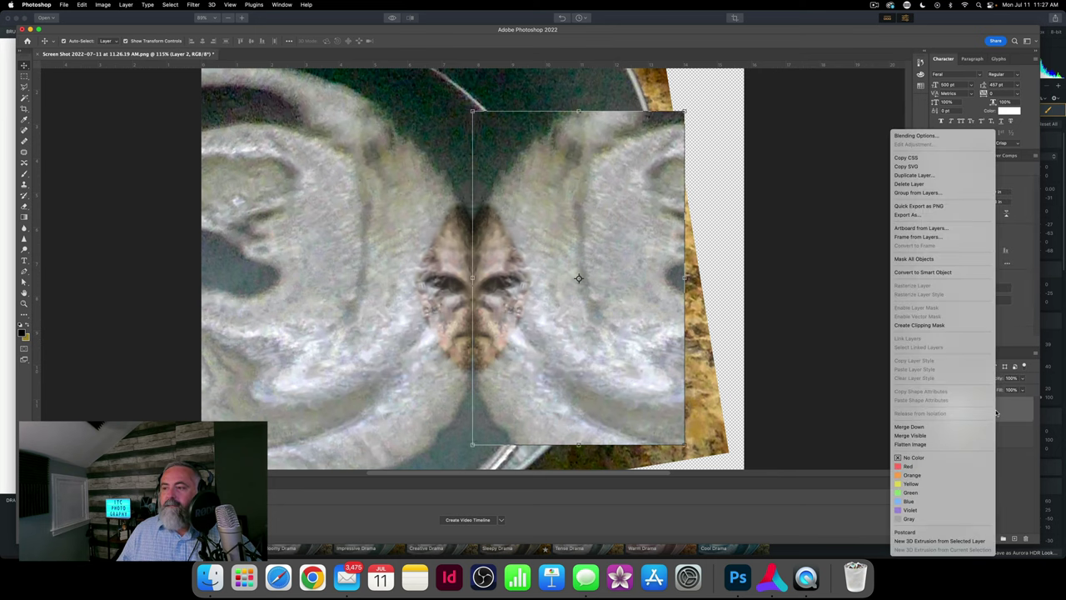
click(945, 427)
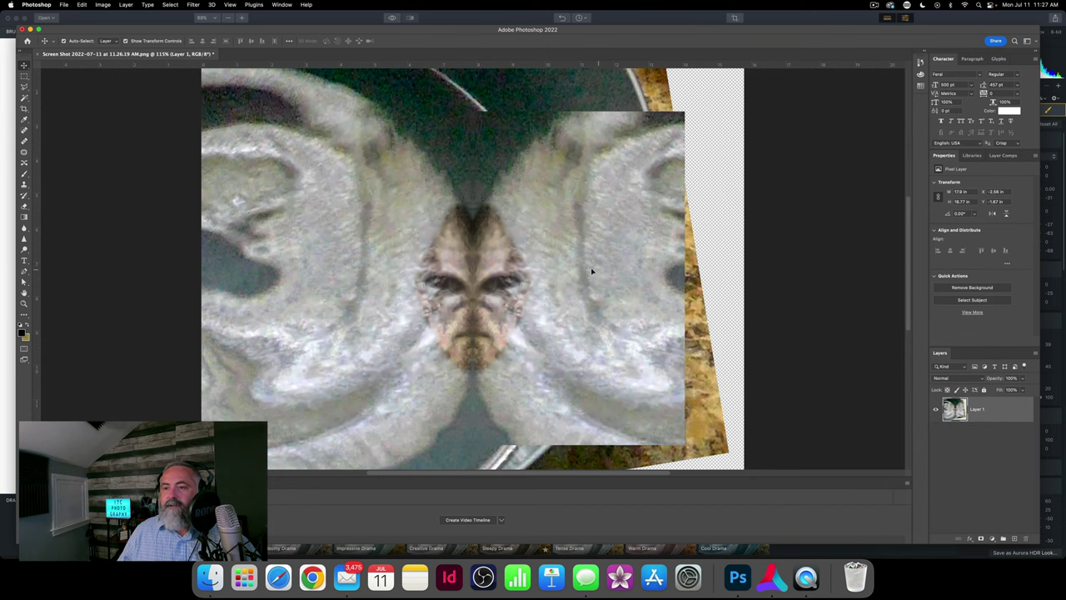
drag(591, 269, 569, 223)
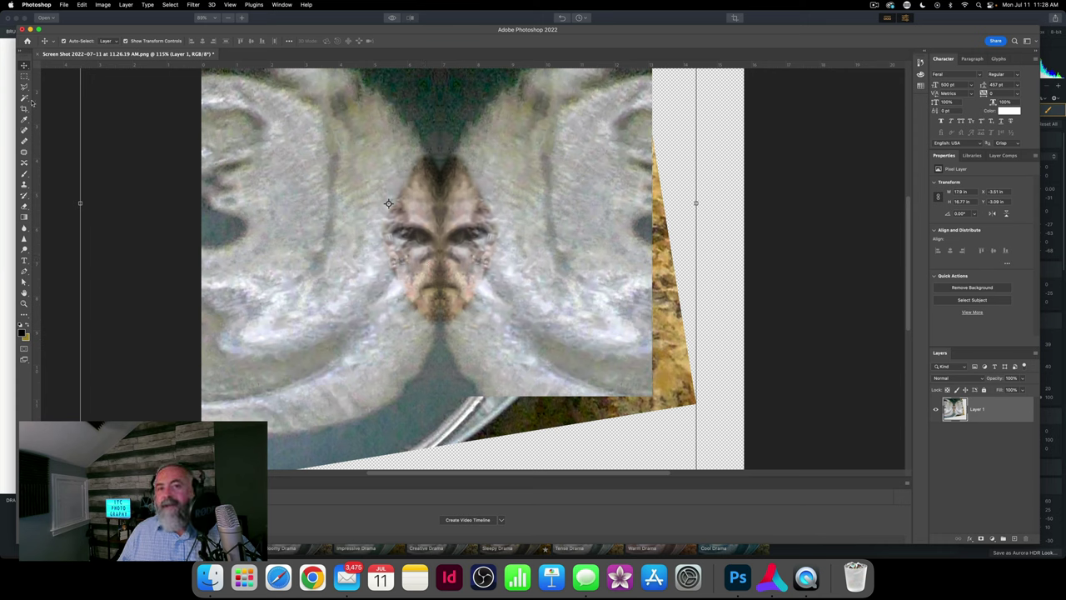
Erase a closed ring around the mirrored face with a soft eraser at 0% hardness, isolating it from the can lid
click(24, 207)
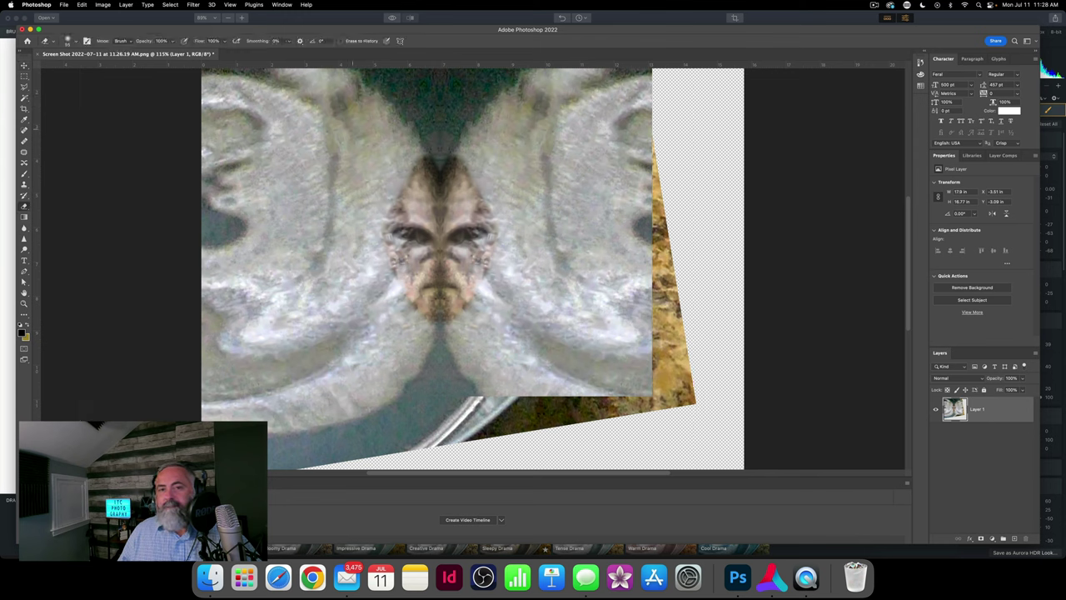
click(75, 40)
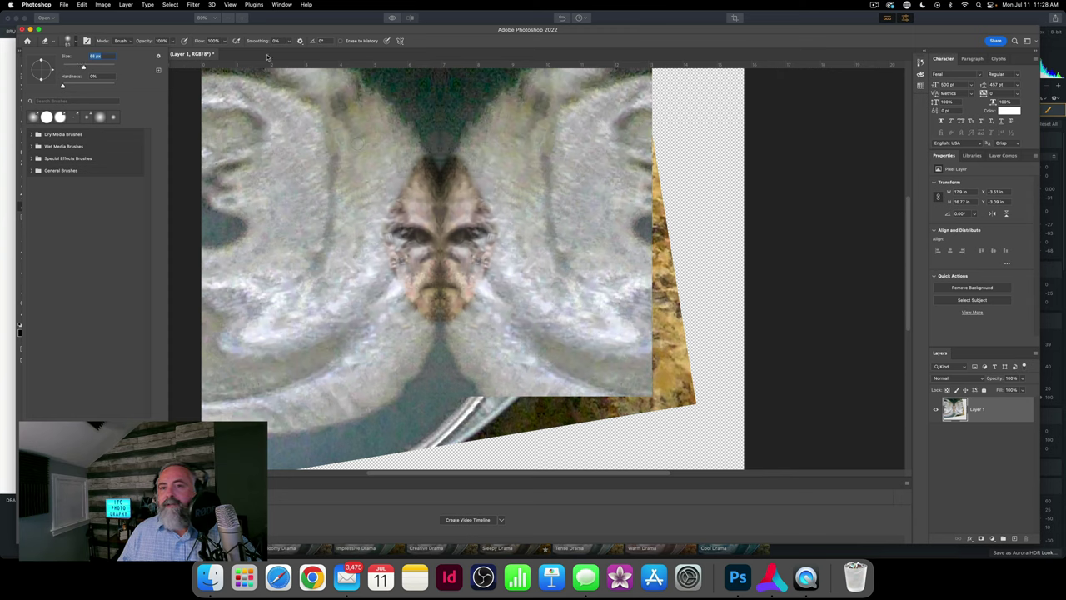
click(284, 33)
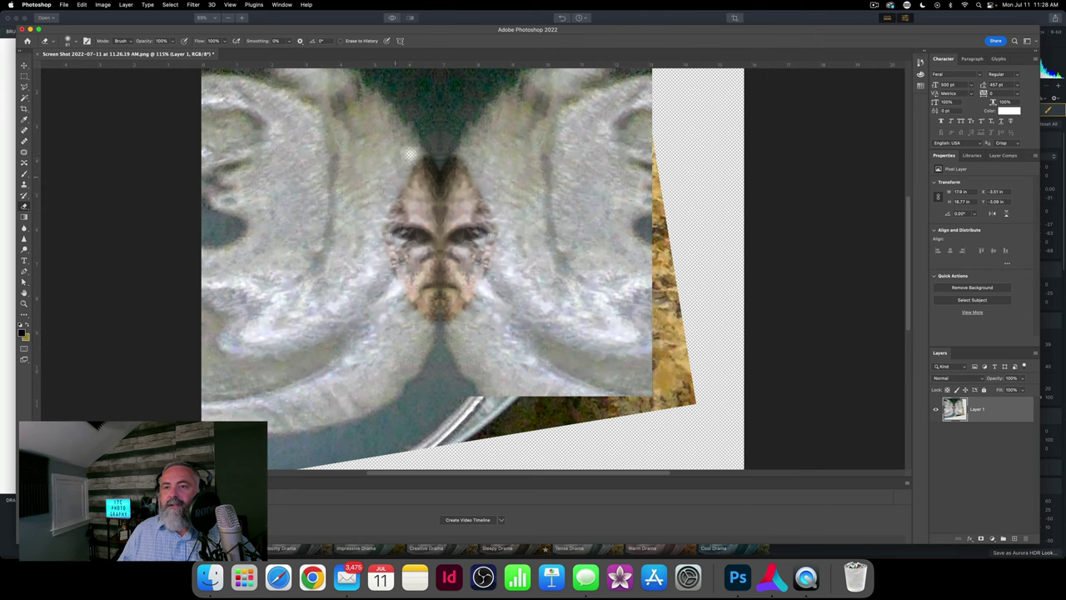
mouse_move(410, 153)
mouse_down()
mouse_move(372, 232)
mouse_move(391, 293)
mouse_move(437, 337)
mouse_move(461, 331)
mouse_move(505, 246)
mouse_move(504, 211)
mouse_move(480, 172)
mouse_up()
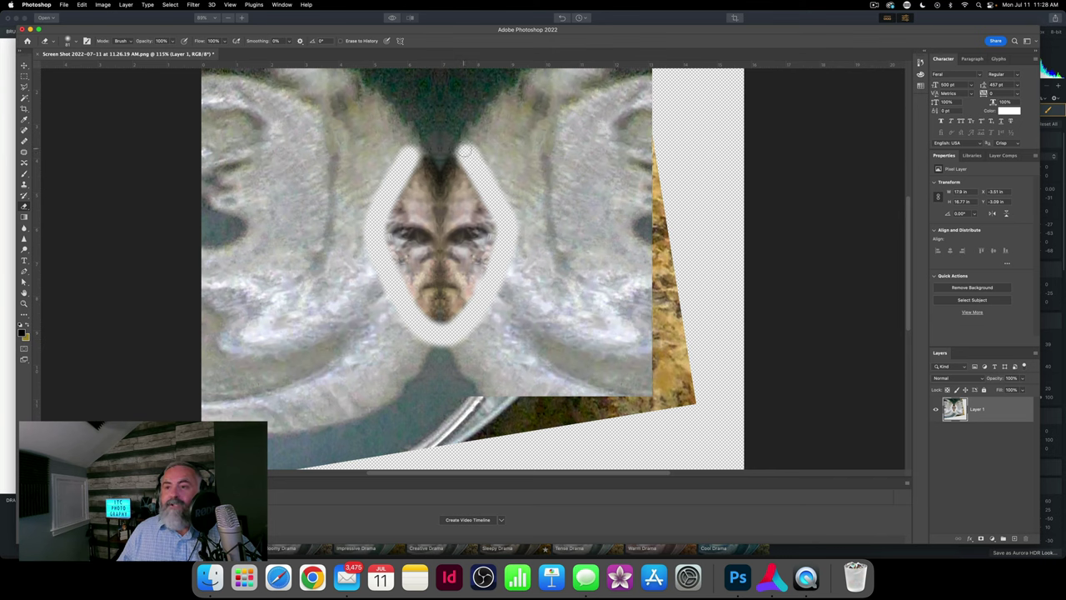
mouse_move(465, 150)
mouse_down()
mouse_move(434, 142)
mouse_move(405, 154)
mouse_up()
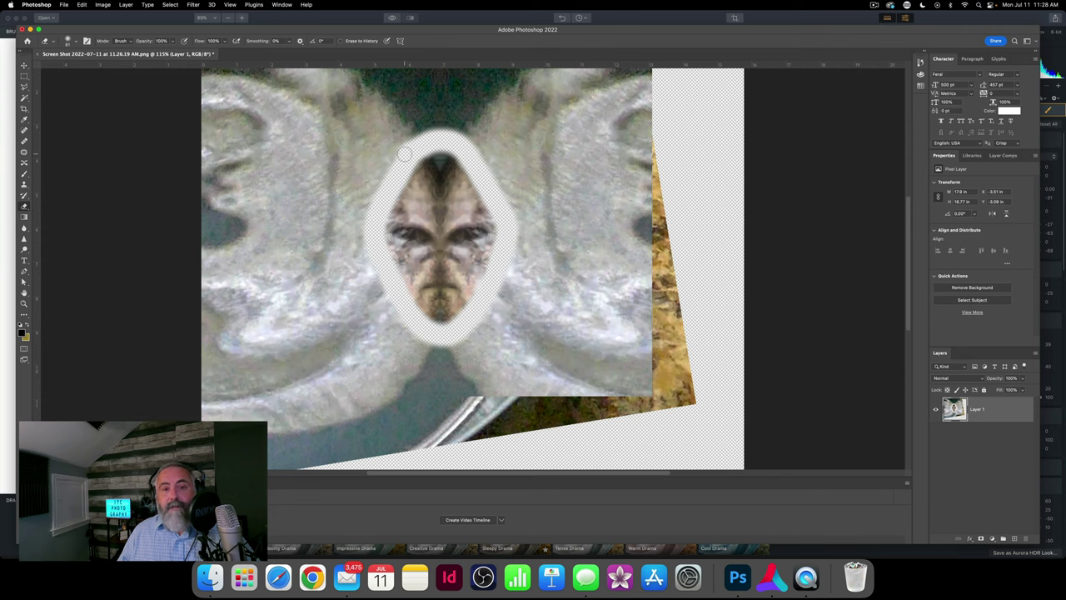
Enlarge the soft eraser brush while keeping its hardness at 0%
click(76, 41)
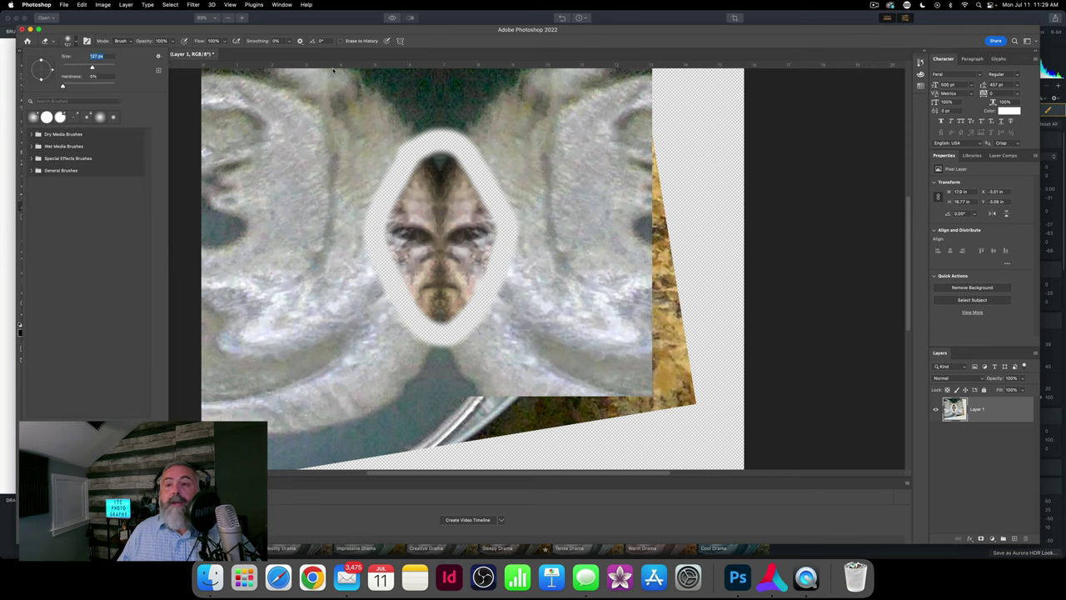